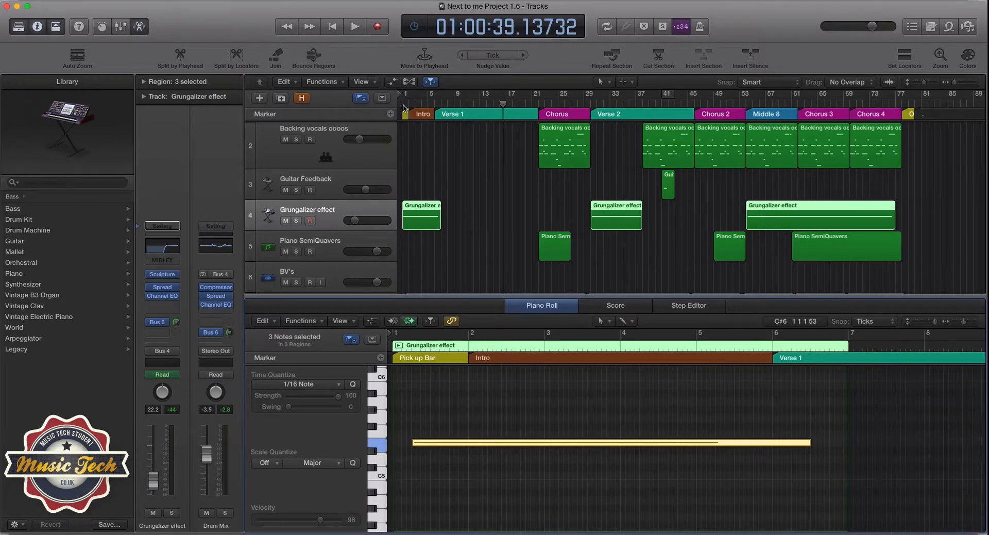
Step: Solo the 1-10 Next to Me reference track and listen to its opening twice, first from the project start
scroll(431, 147, "up", 2)
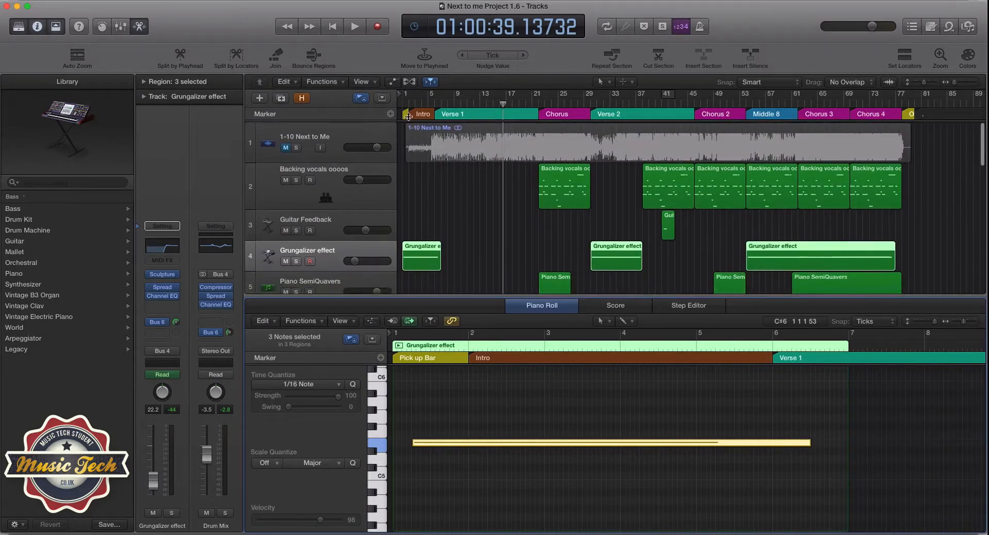
key("Return")
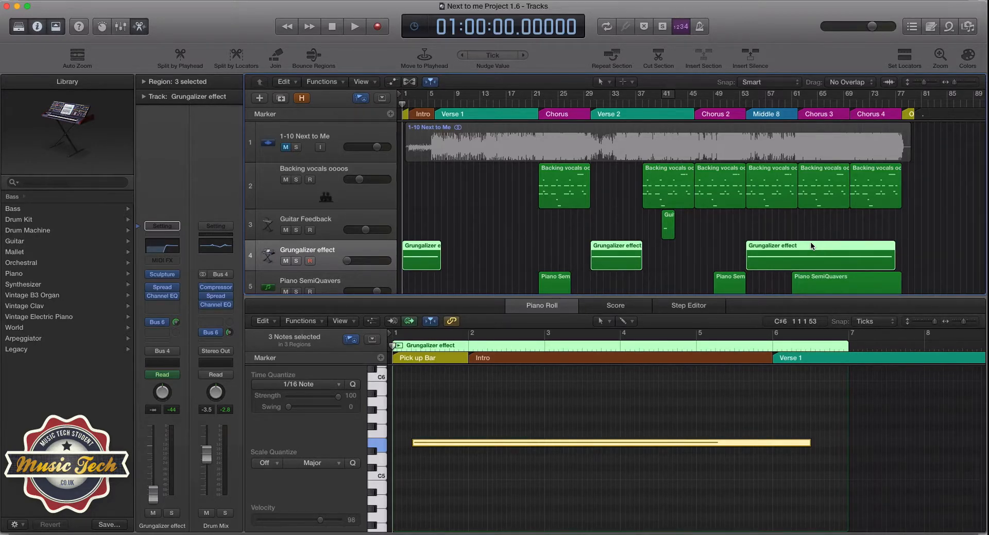
left_click(296, 147)
key("space")
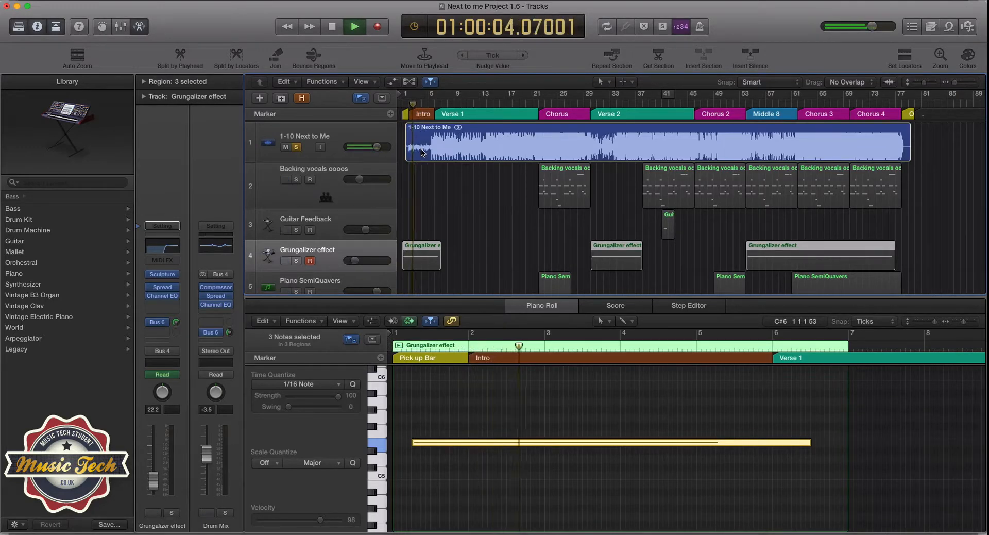
key("space")
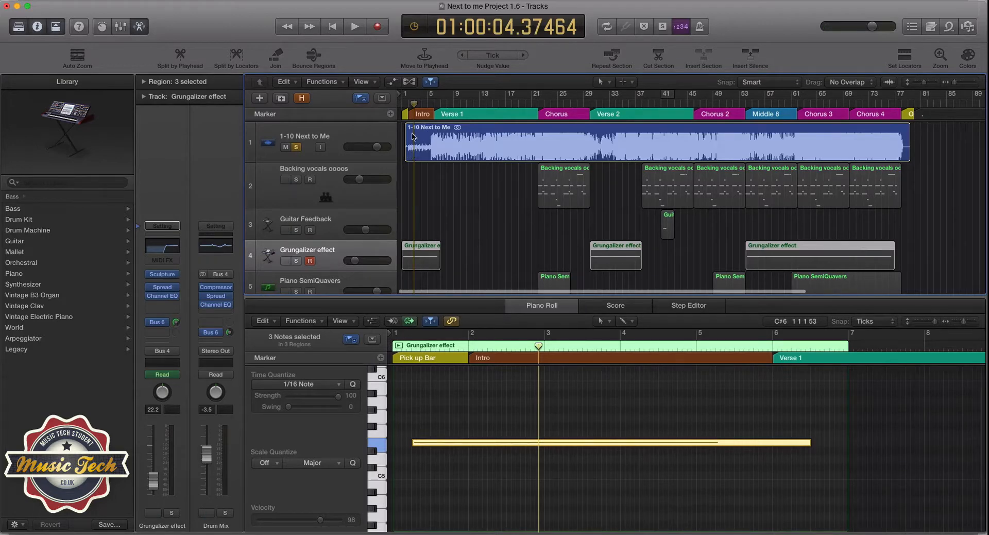
left_click_drag(414, 105, 408, 105)
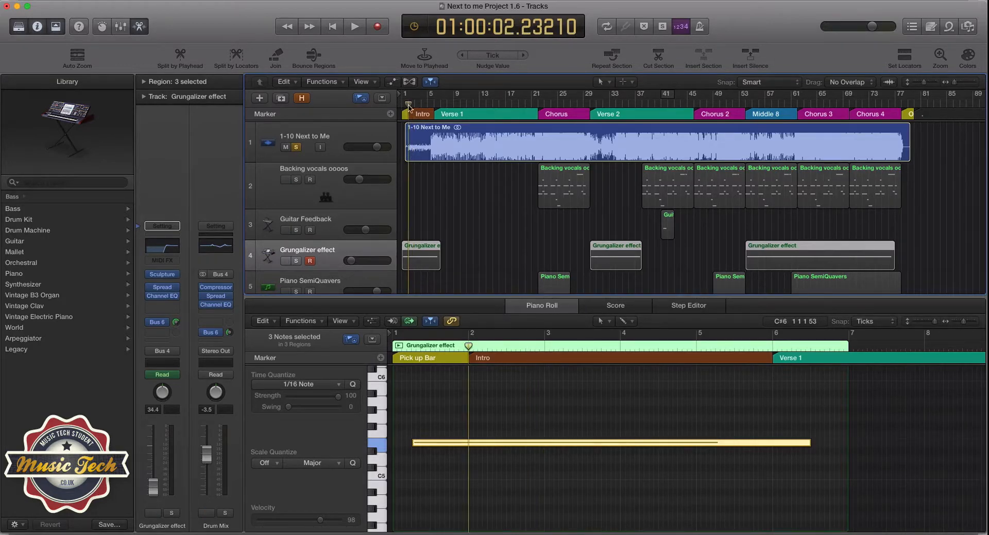
key("space")
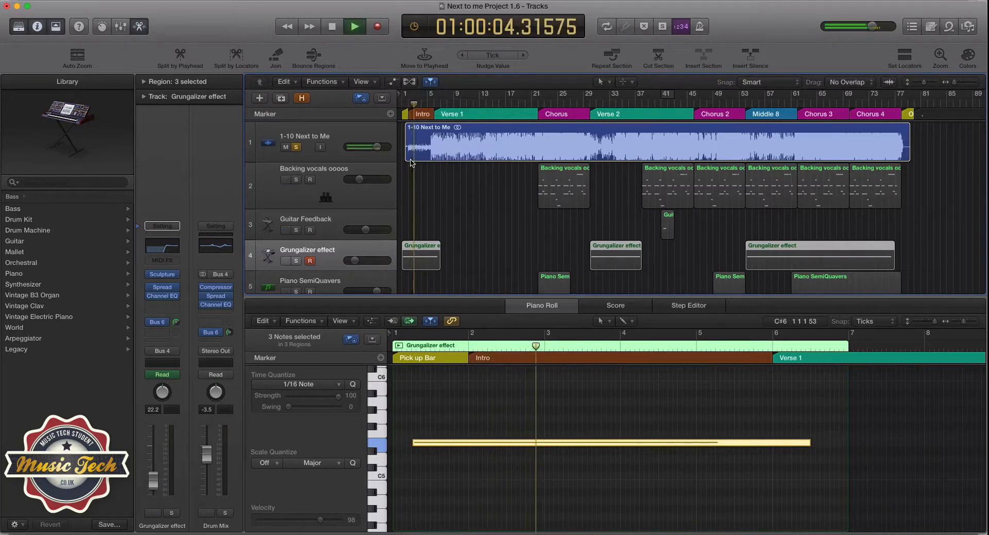
key("space")
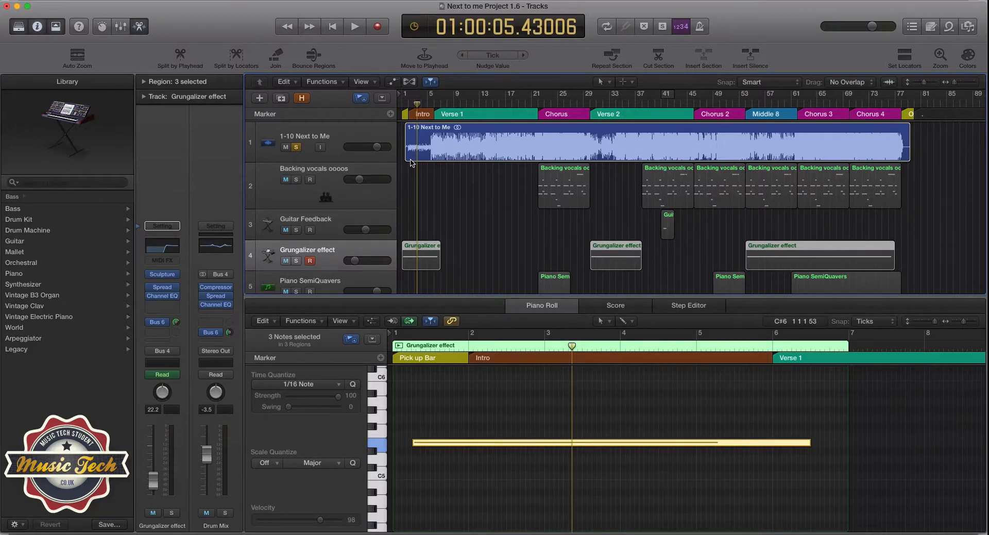
Step: Unsolo and mute the 1-10 Next to Me track, and return the playhead to the project start
left_click(295, 147)
left_click(286, 147)
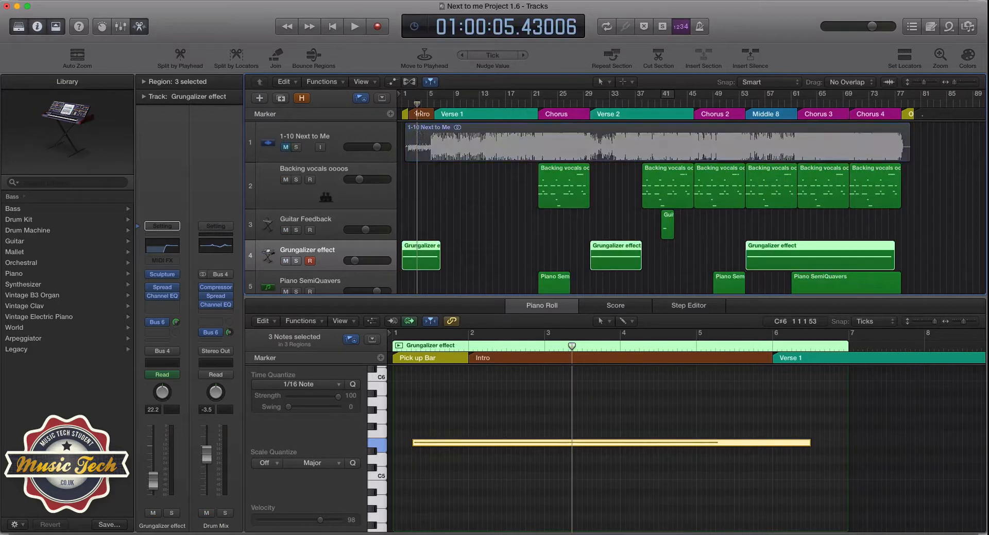
left_click_drag(417, 104, 401, 105)
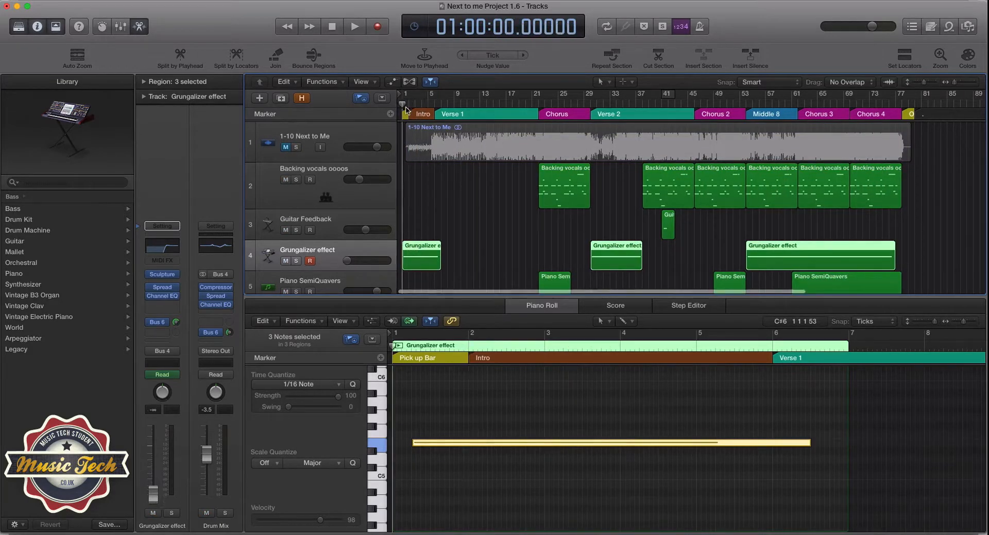
Step: Solo the Grungalizer effect track and play its part through the intro
left_click(379, 446)
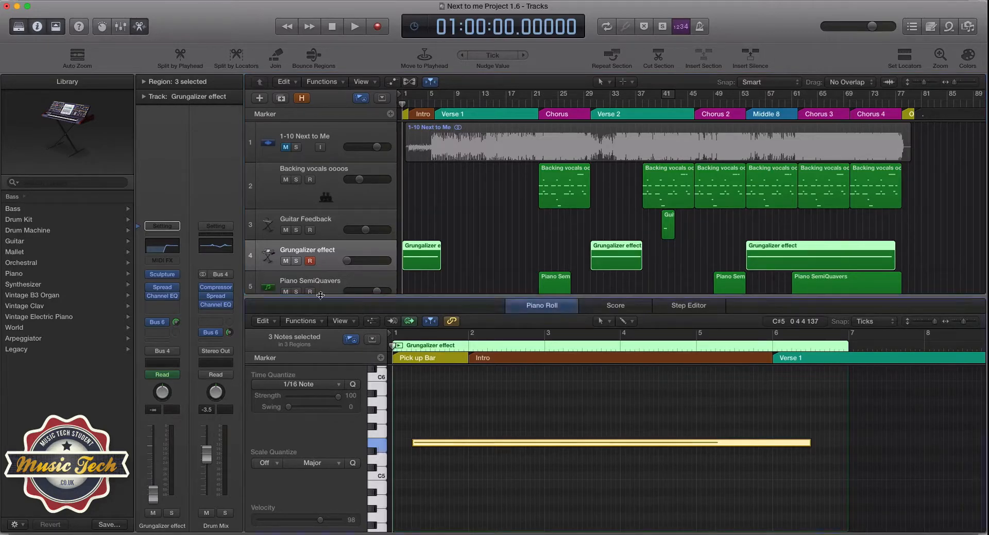
left_click(335, 259)
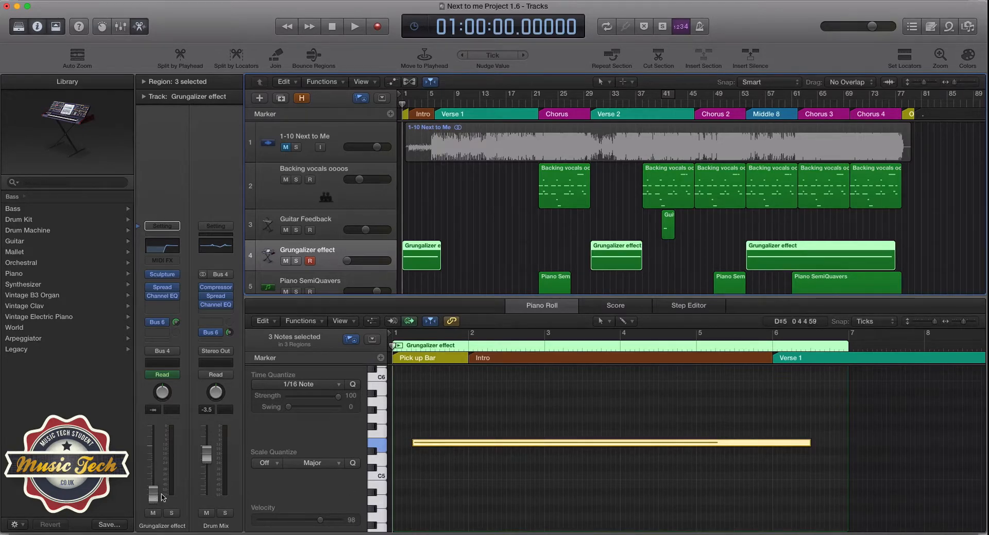
left_click(297, 261)
key("space")
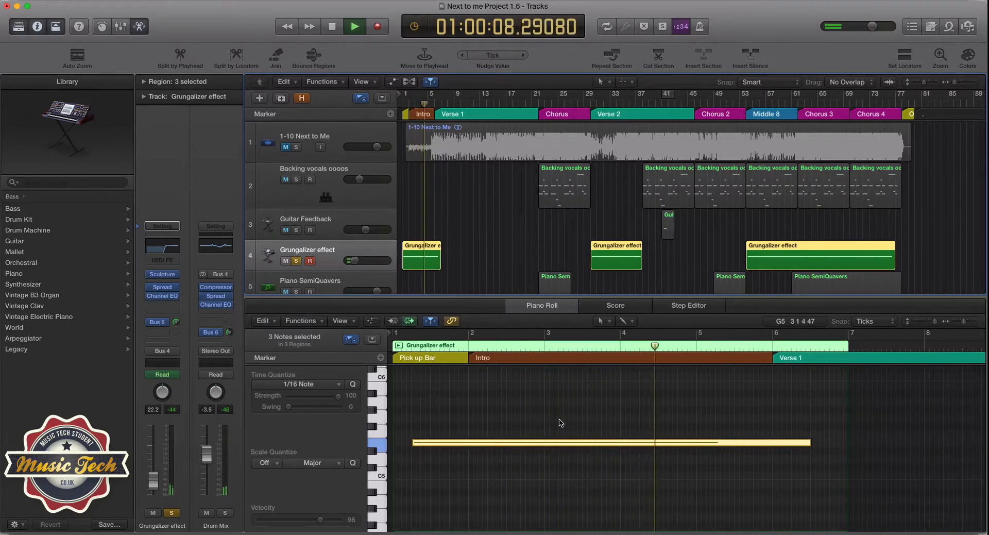
key("space")
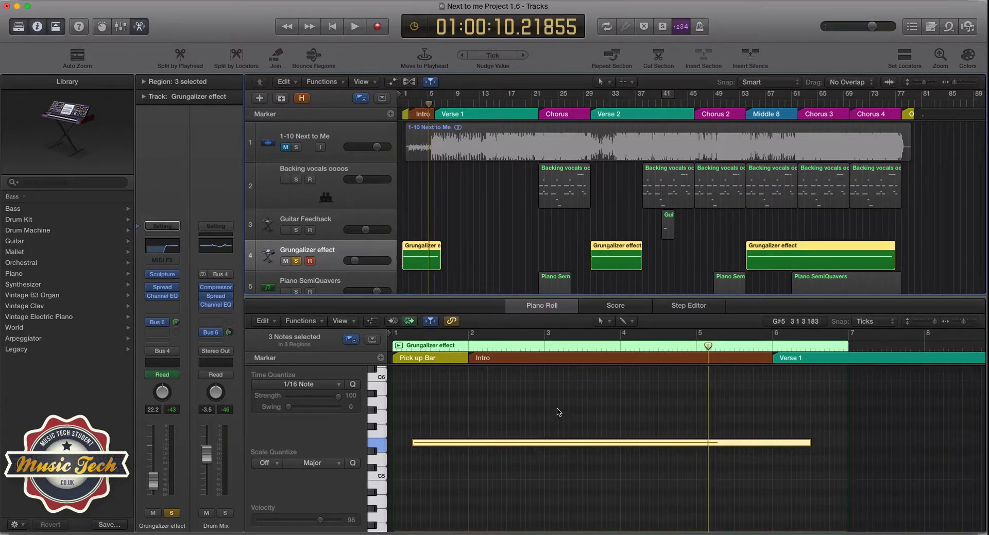
Step: Open the Grungalizer effect's Channel EQ and loop playback over three bars from bar 30, at the start of Verse 2
left_click(158, 247)
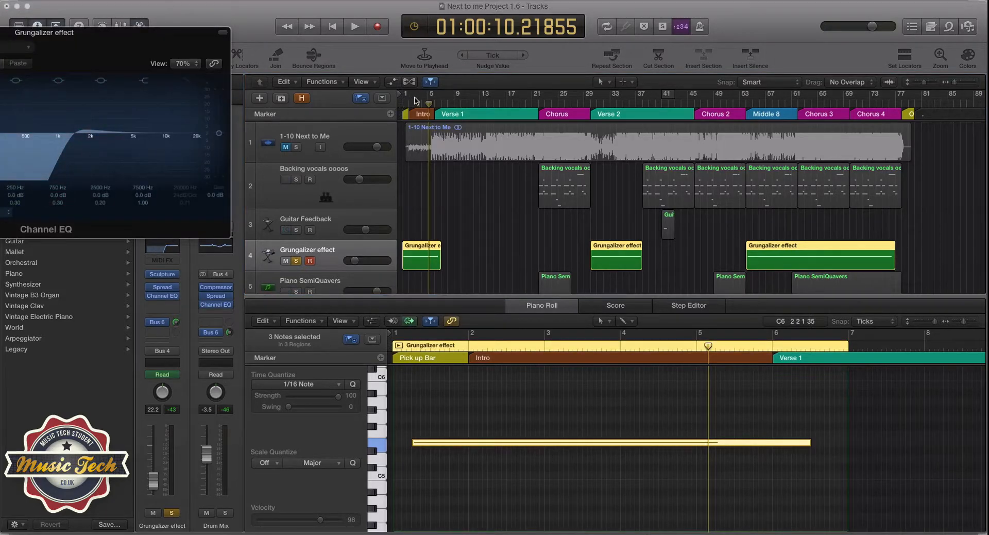
left_click_drag(415, 98, 426, 95)
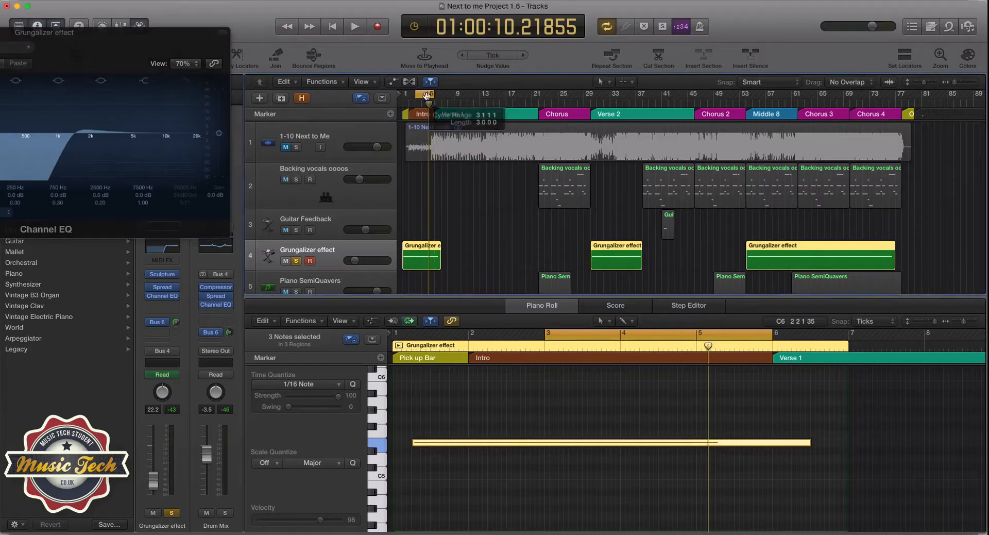
left_click(418, 95)
left_click(419, 96)
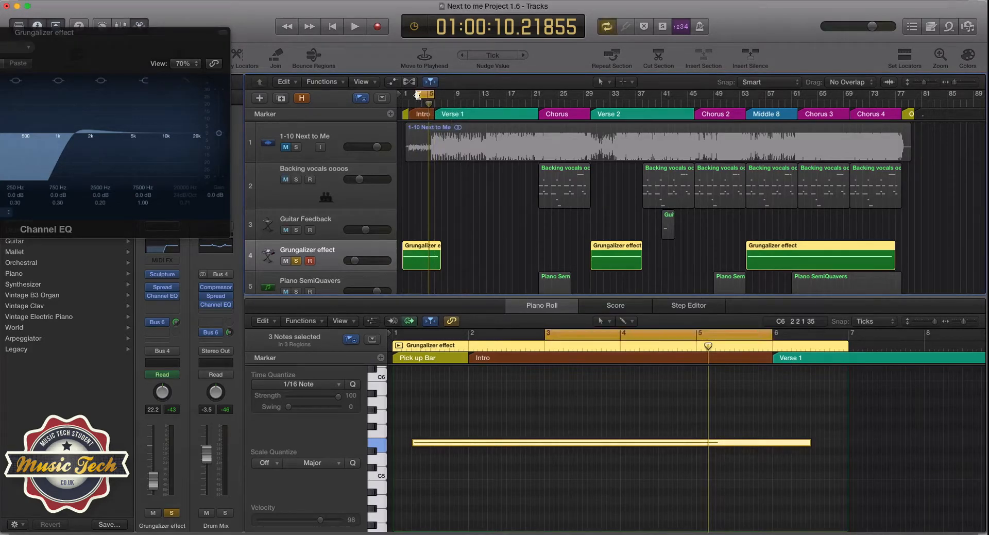
left_click_drag(418, 96, 600, 106)
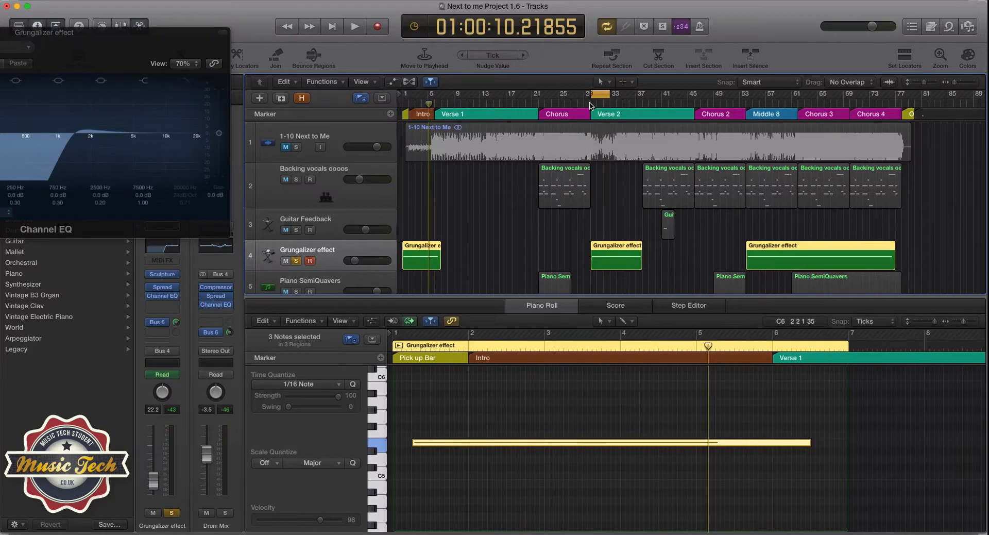
key("space")
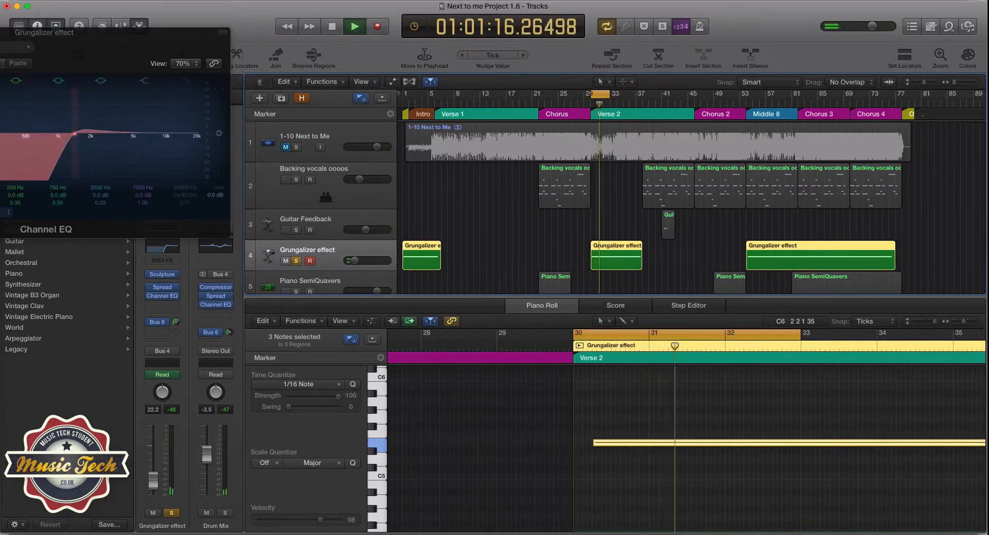
Step: Raise the resonance of the Channel EQ's low-cut filter and adjust its cutoff, ending with playback stopped, cycle mode off and the plug-in hidden
mouse_move(75, 133)
left_mouse_down()
mouse_move(0, 133)
mouse_move(87, 134)
mouse_move(78, 125)
left_mouse_up()
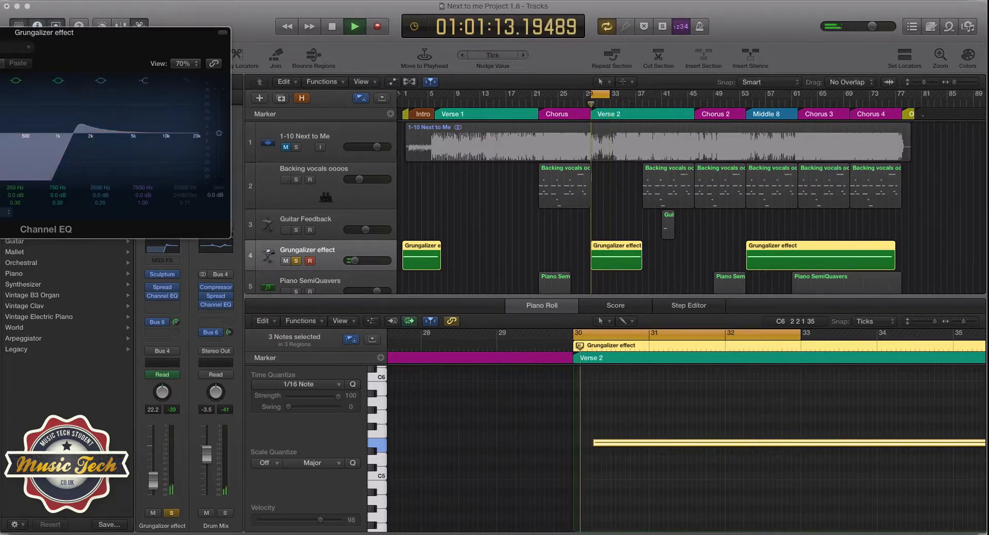
left_click_drag(78, 125, 73, 125)
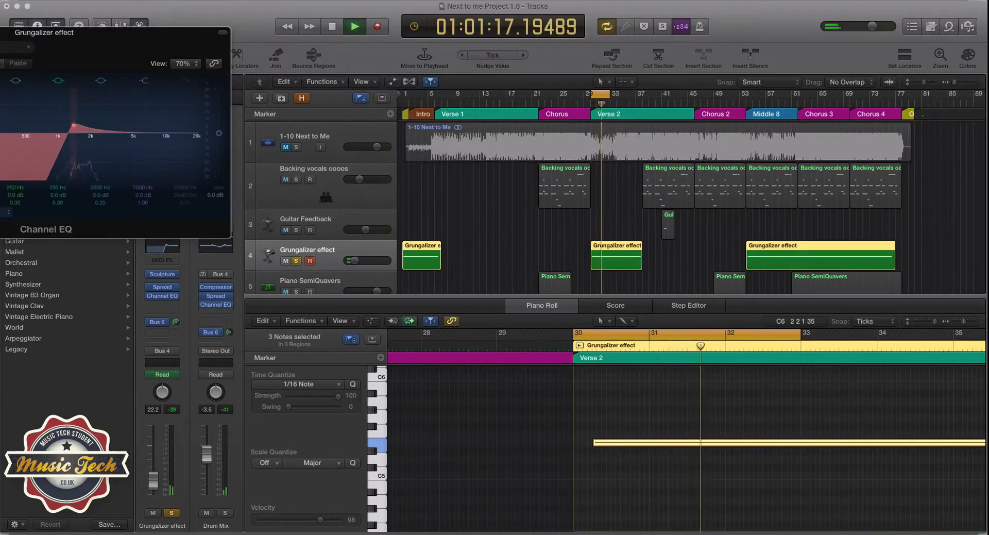
key("space")
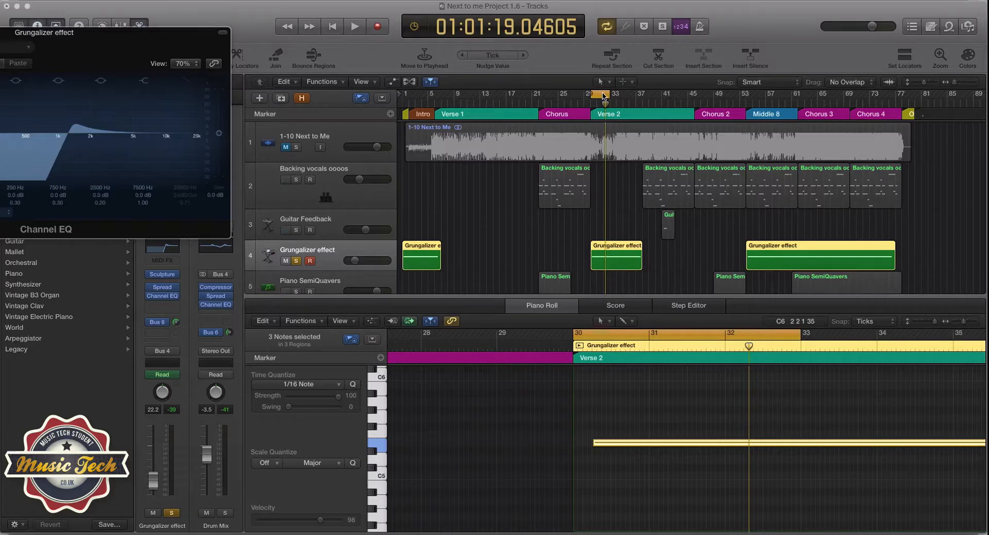
left_click(604, 95)
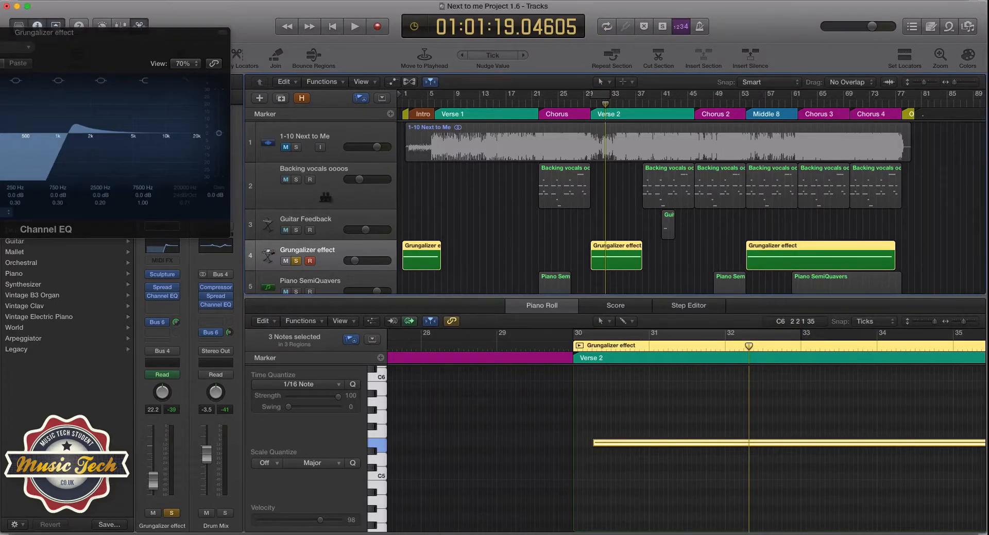
key("v")
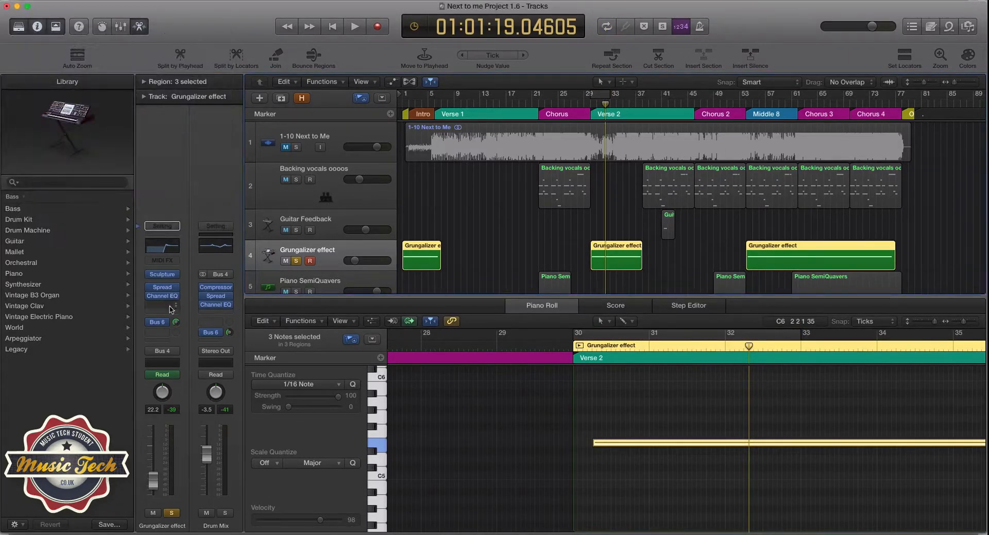
Step: Examine the Grungalizer effect's Sculpture instrument with the Radio Interference preset and its Stereo Spread plug-in, closing each window
left_click(163, 276)
left_click_drag(173, 38, 405, 50)
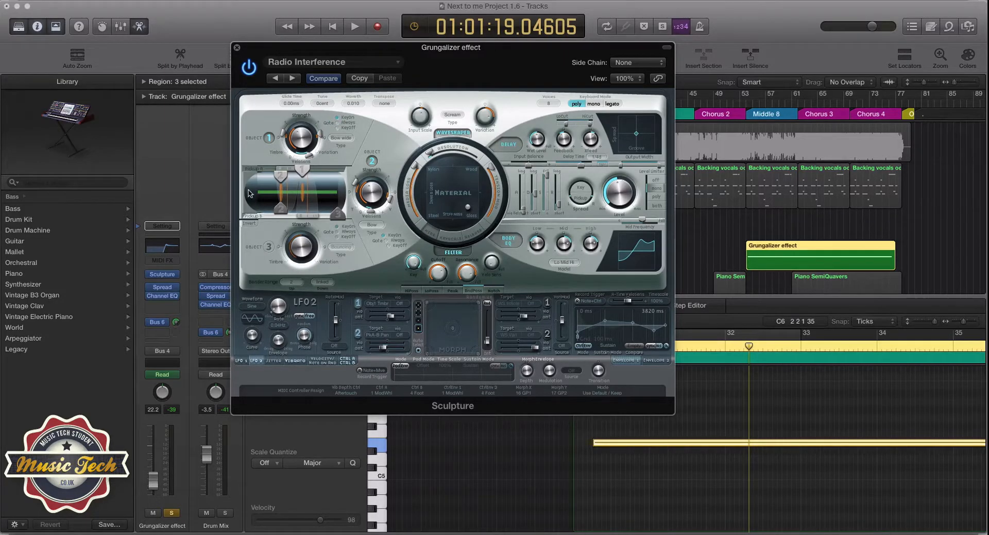
left_click(237, 47)
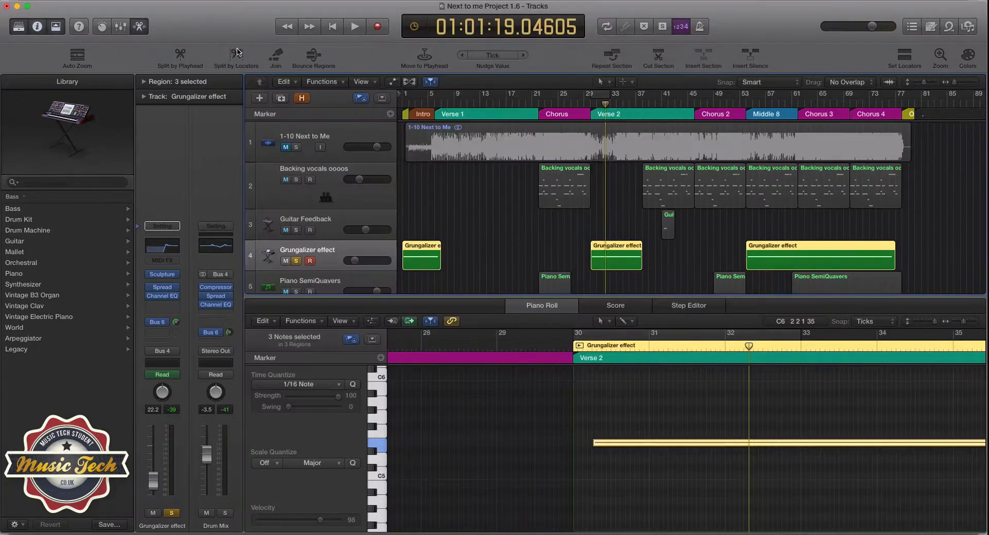
left_click(162, 289)
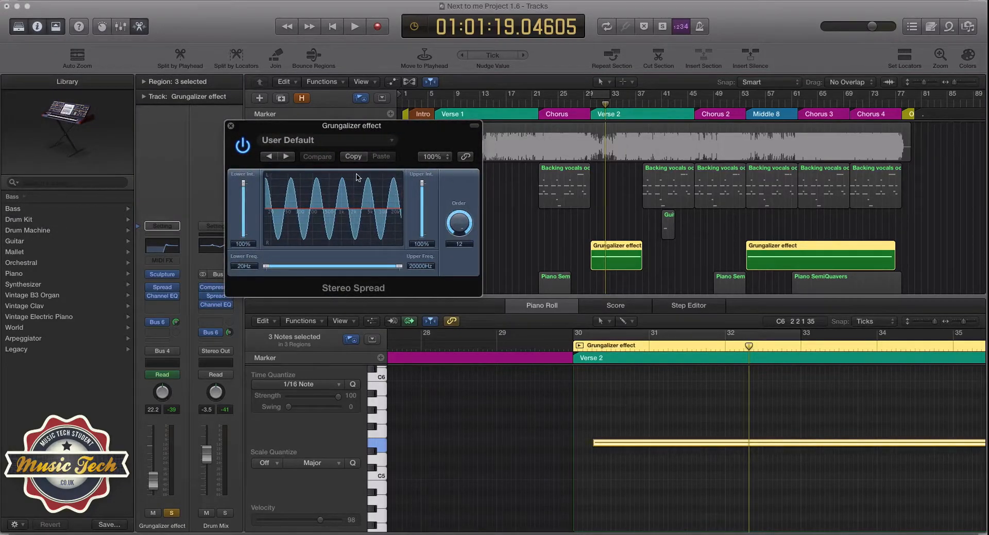
left_click(230, 126)
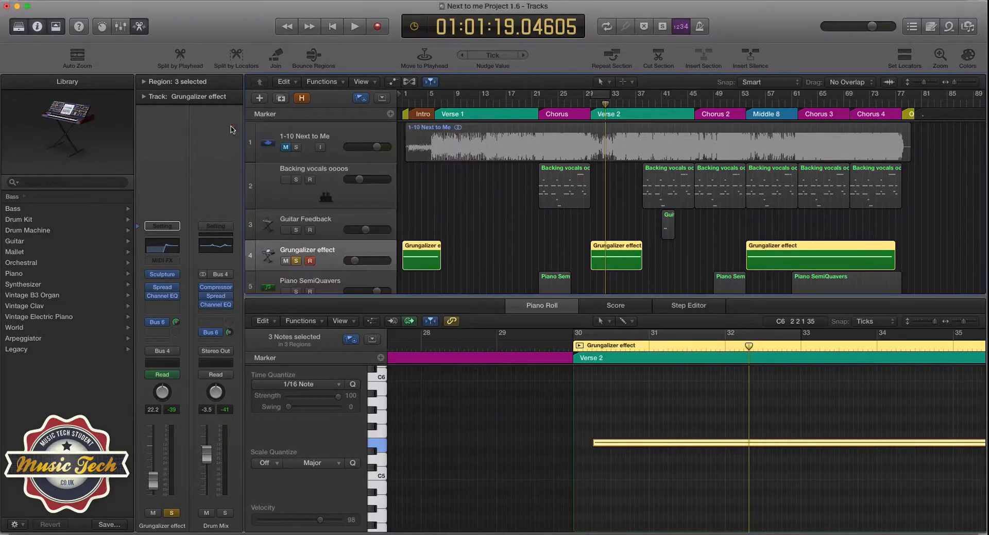
Step: Examine the Space Designer reverb on the Main Reverb channel fed by the Bus 6 send
left_click(161, 323)
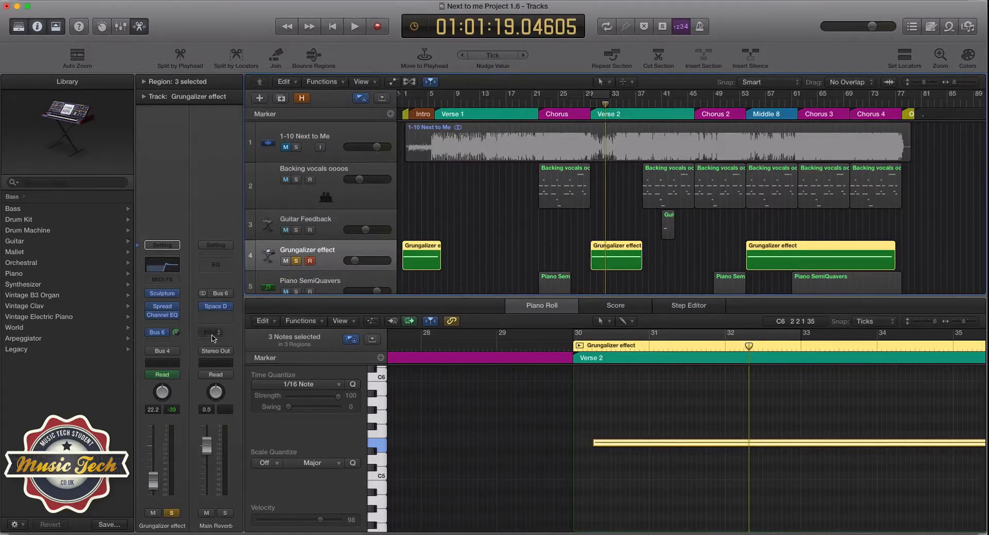
left_click(216, 309)
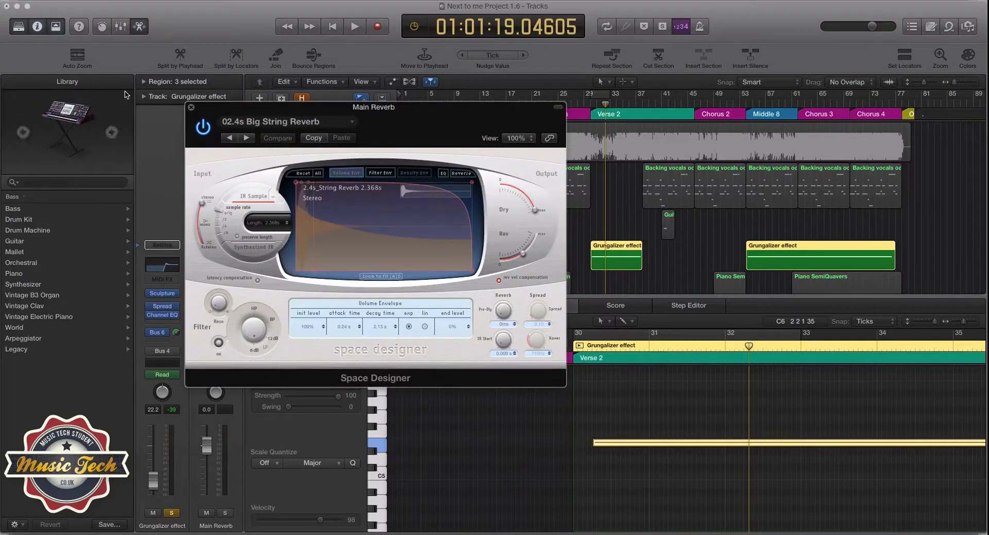
left_click(190, 106)
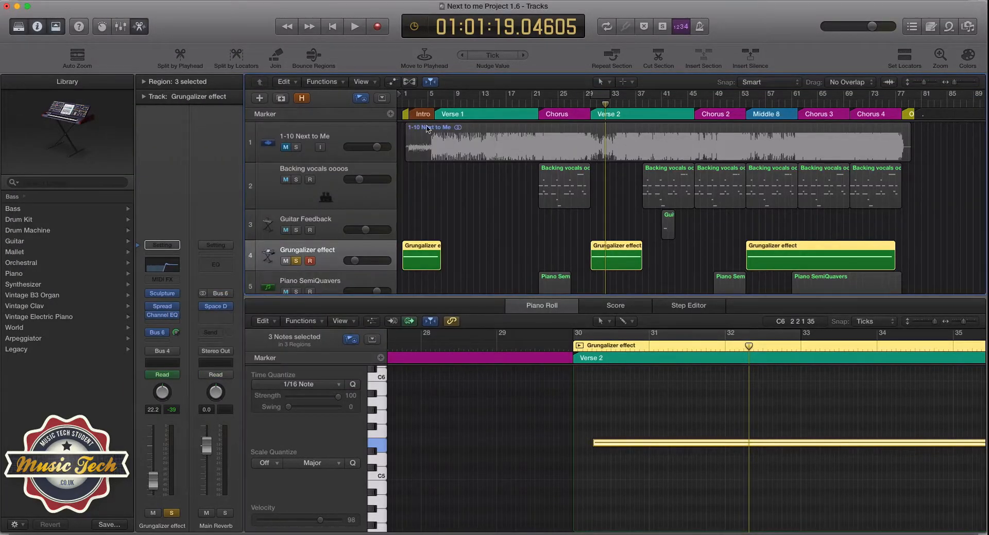
Step: Return the playhead to the project start and show the volume automation on the Grungalizer effect track
left_click_drag(416, 105, 401, 104)
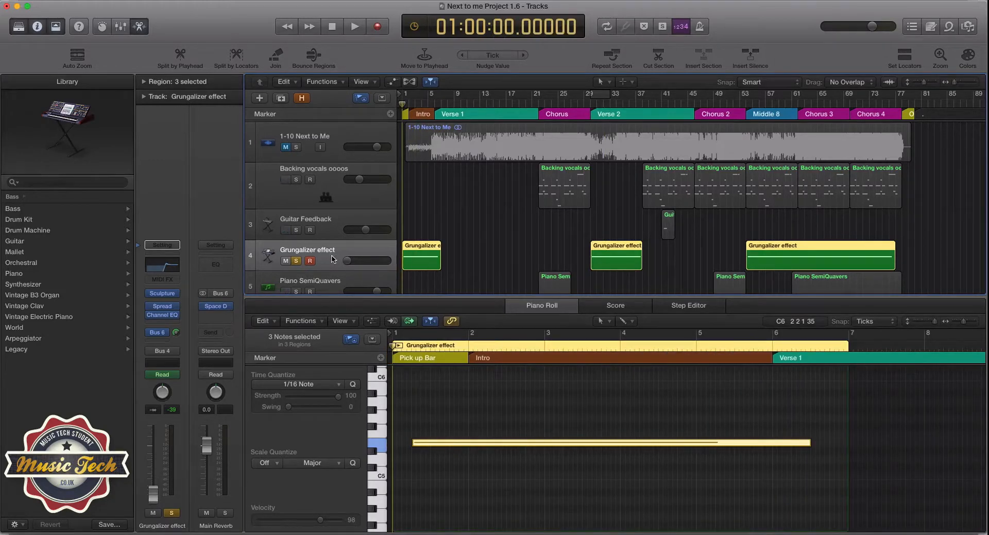
key("a")
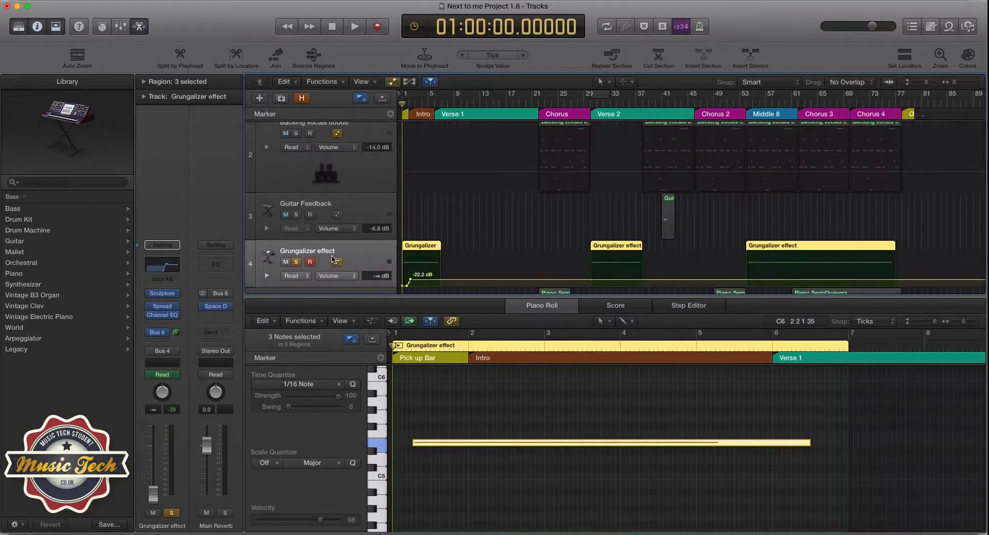
scroll(576, 255, "down", 3)
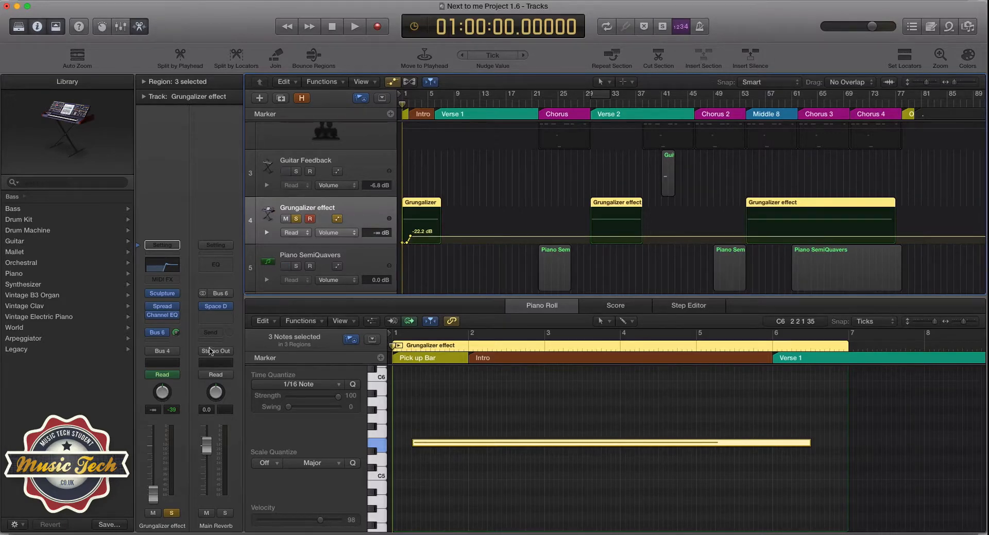
Step: Review the Grungalizer effect's output routing options and choose Bus 4 (Drum Mix)
left_click(165, 356)
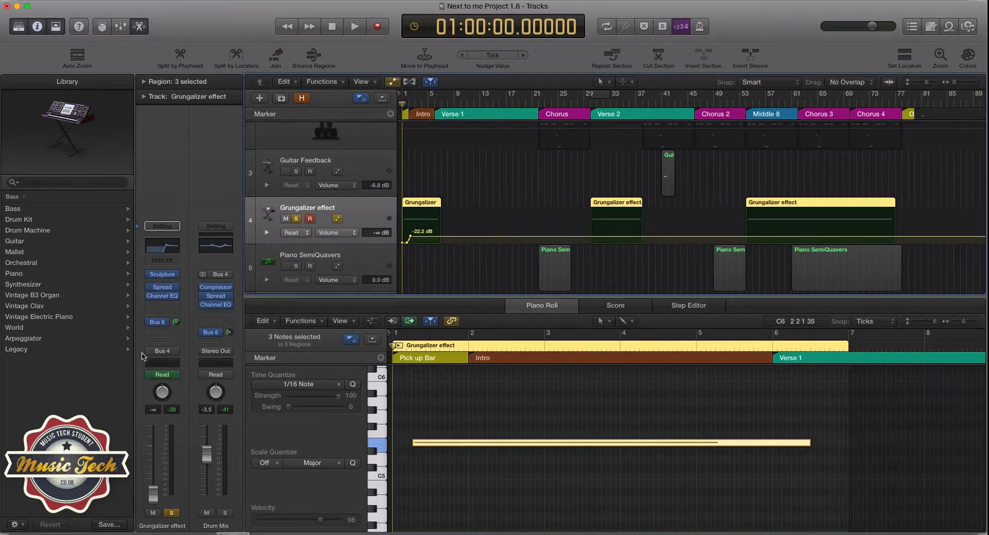
left_click(157, 351)
mouse_move(180, 389)
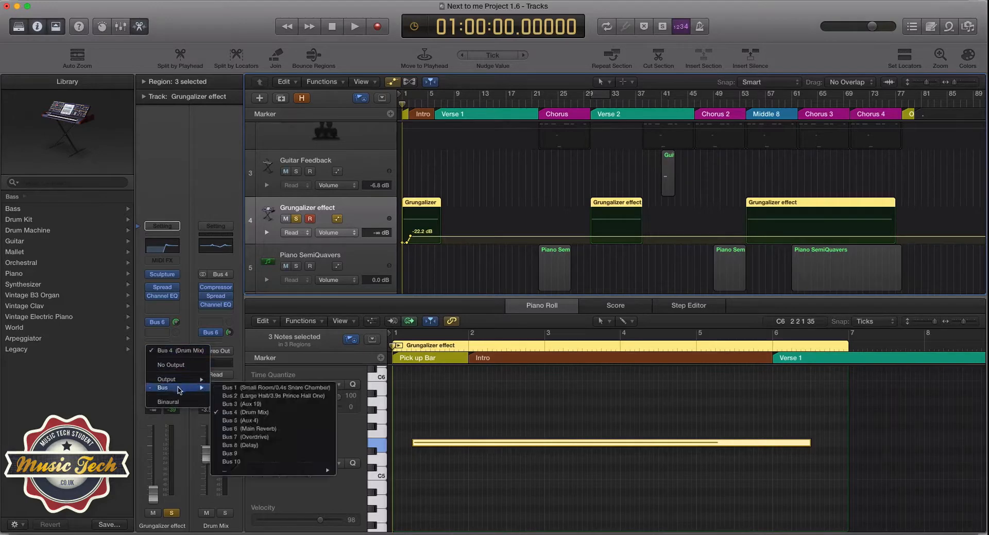
left_click(234, 413)
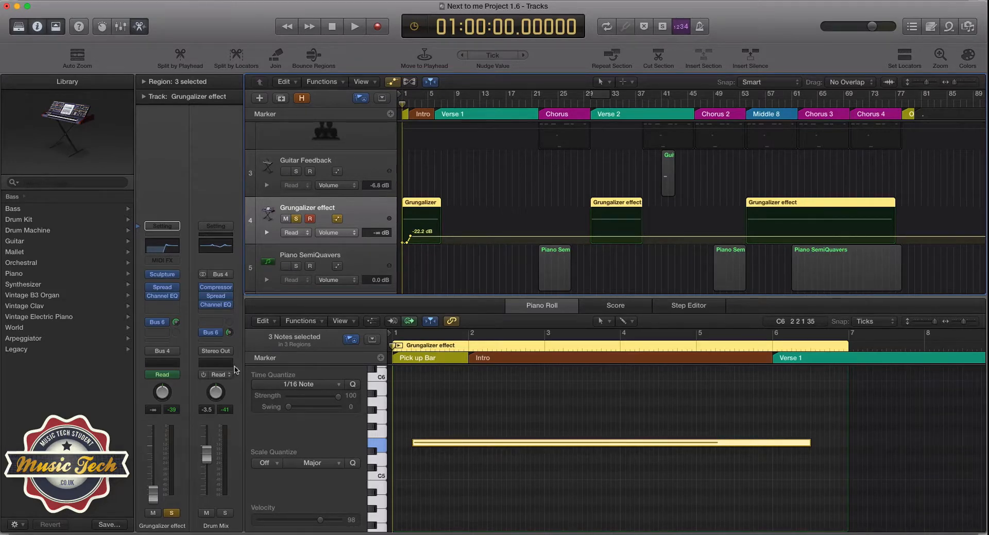
Step: Turn off solo on the Grungalizer effect track and hide the track automation in the Tracks area
left_click(348, 258)
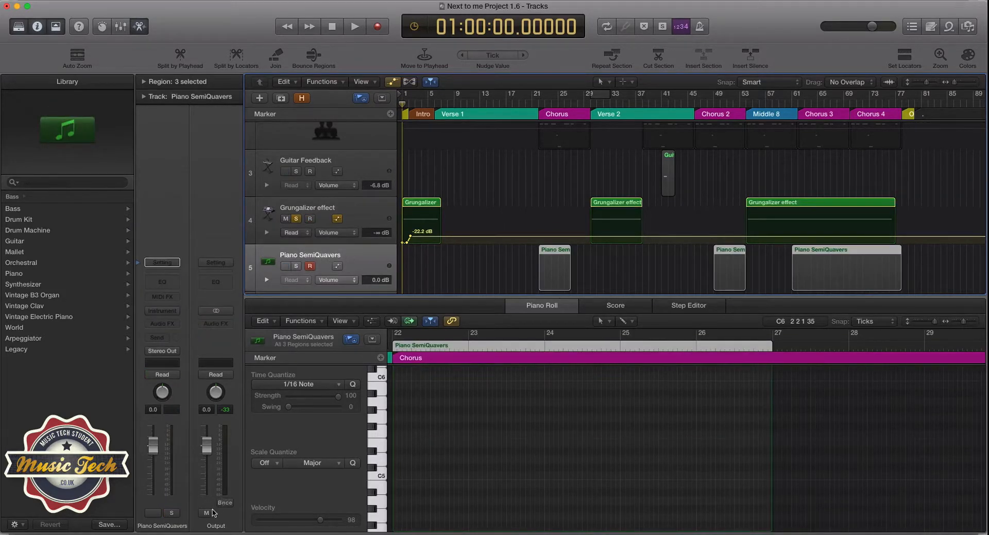
left_click(368, 211)
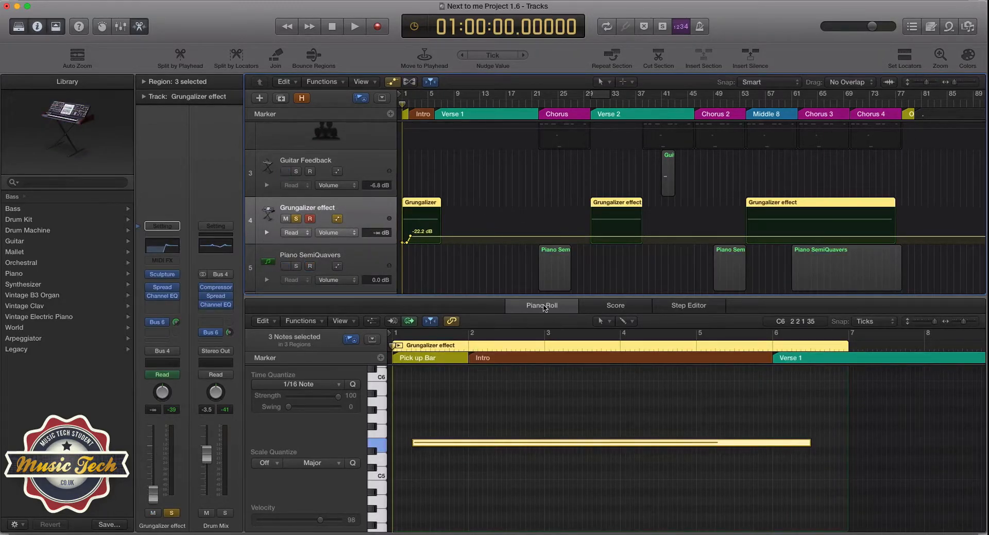
left_click(296, 219)
scroll(296, 221, "up", 5)
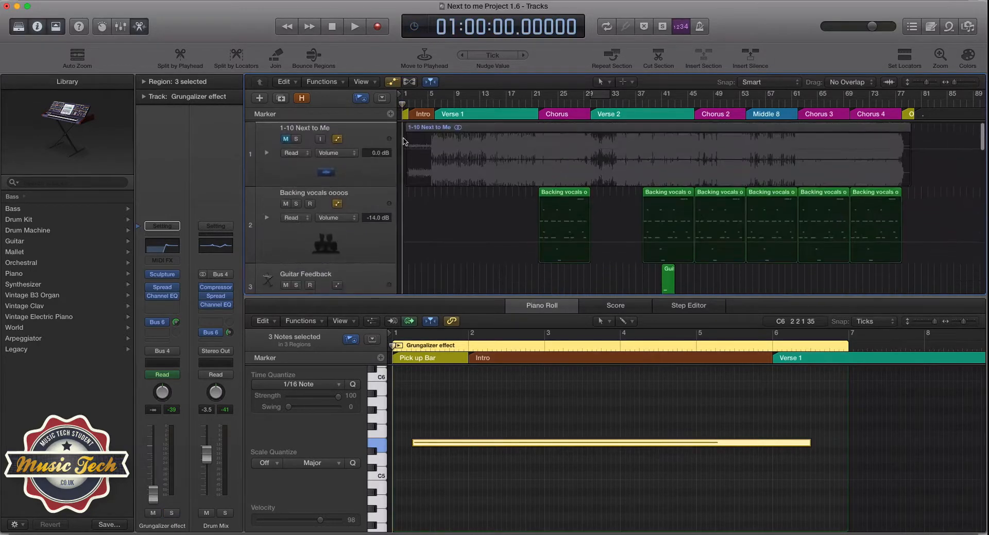
key("a")
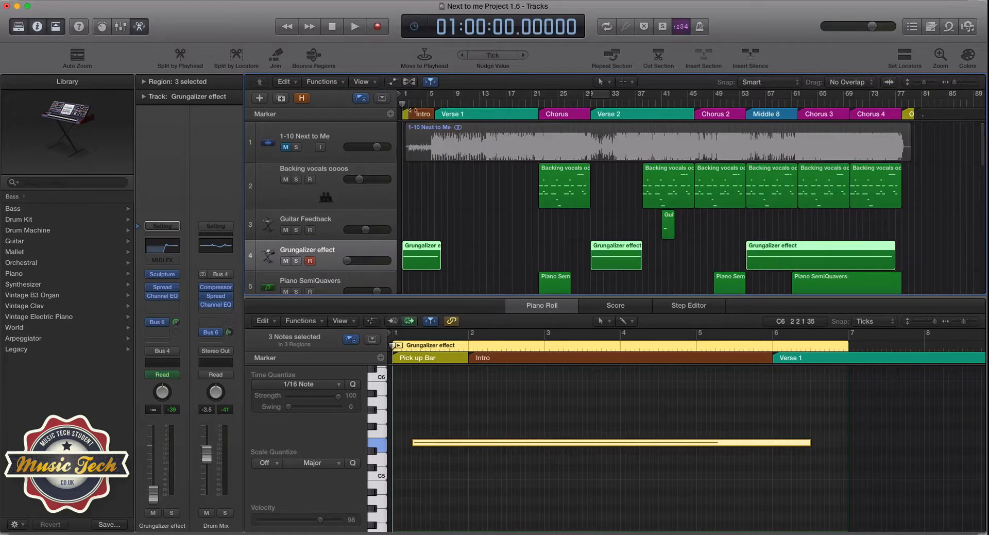
Step: Play the full mix from the project start through the intro, stop playback and return the playhead to the start of the Intro
key("space")
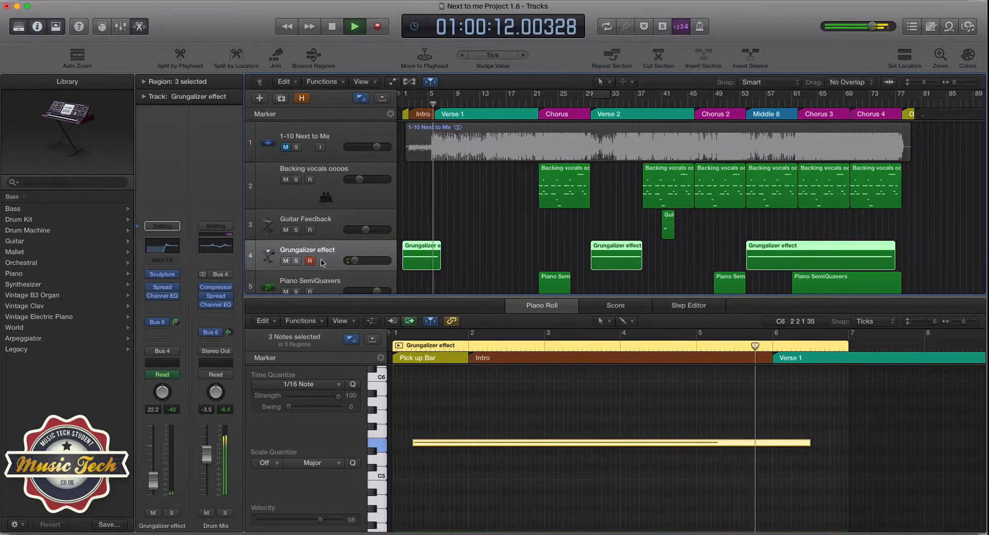
key("space")
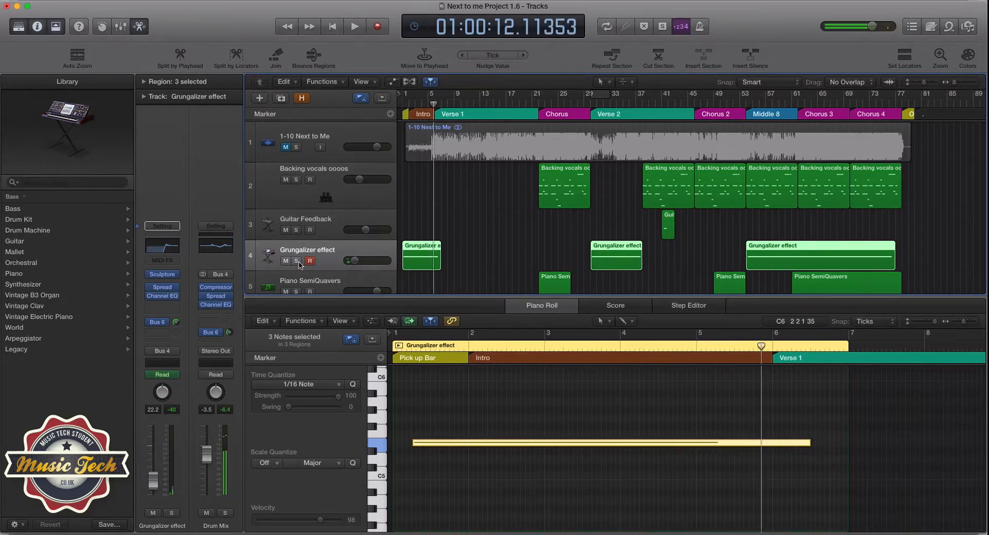
left_click(411, 110)
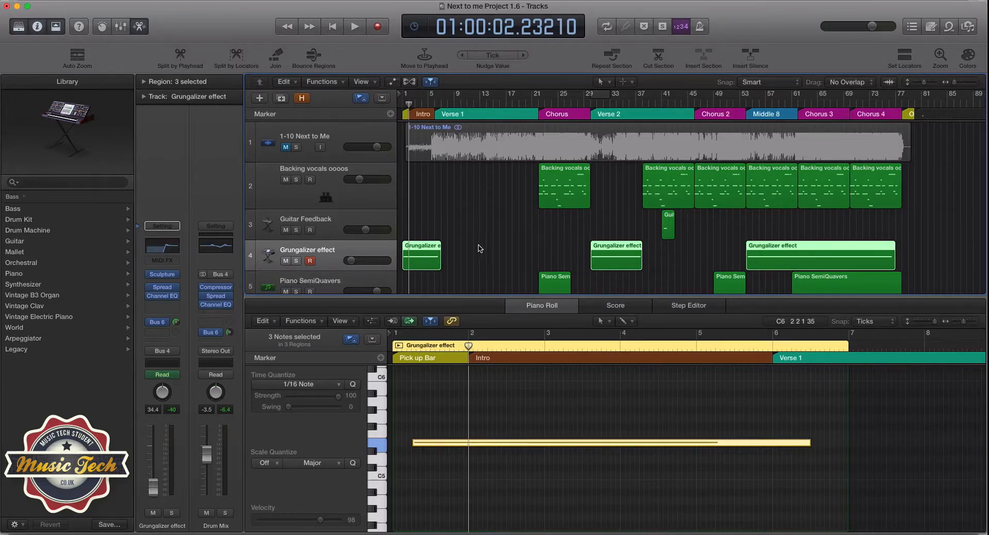
scroll(479, 248, "down", 10)
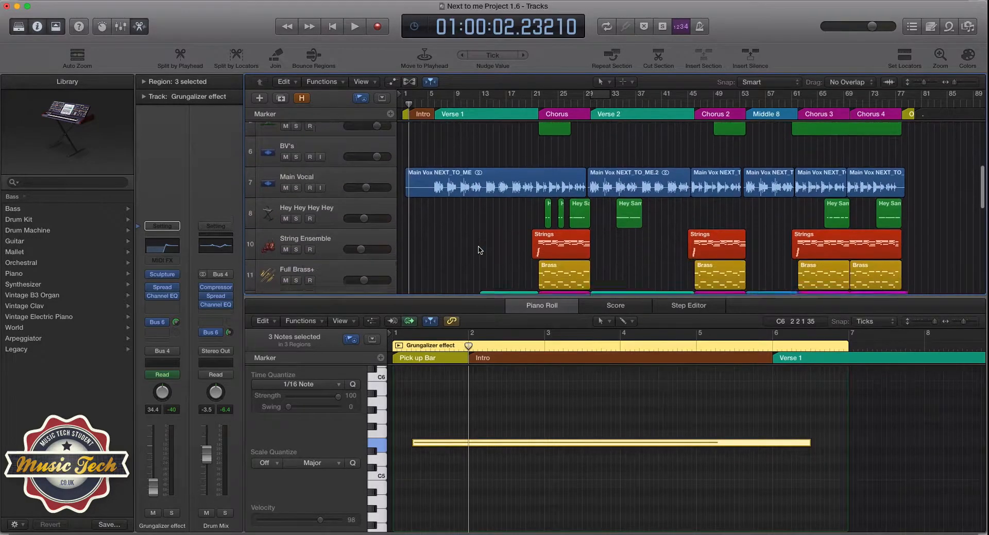
scroll(479, 250, "up", 10)
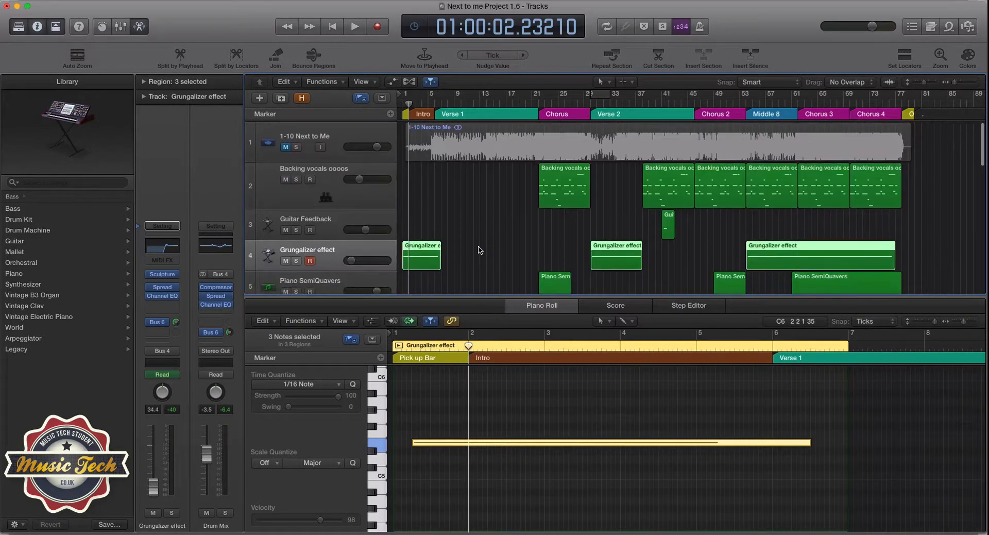